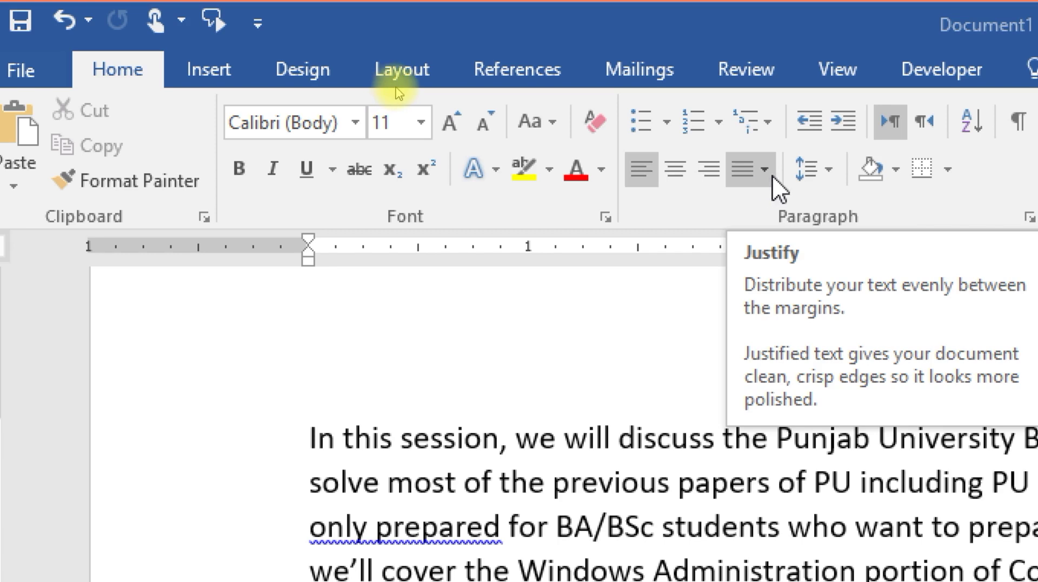
Display the Justify, Justify Low, Justify Medium and Justify High variants in the Paragraph group.
click(767, 170)
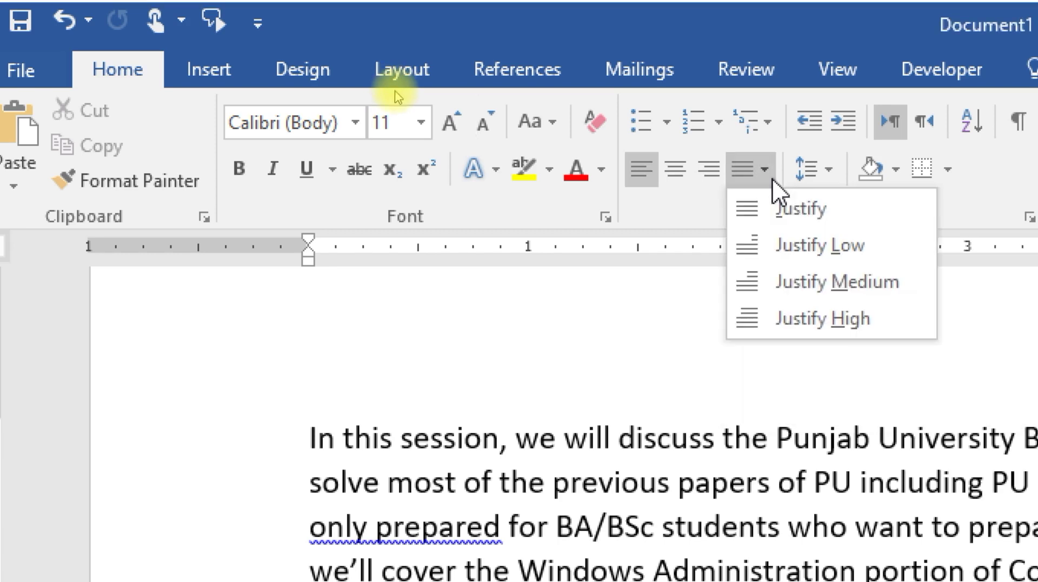
click(676, 207)
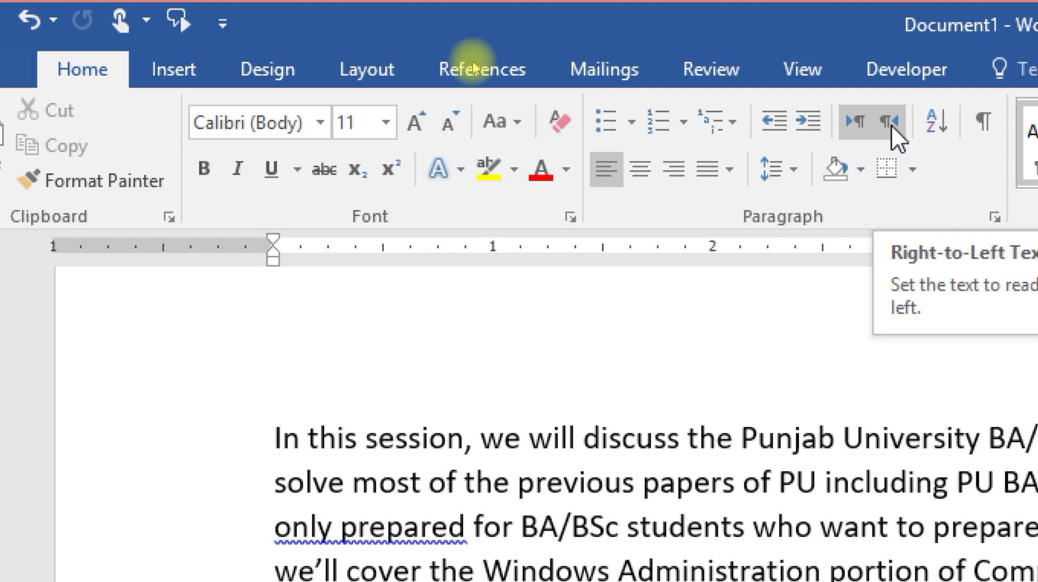
click(714, 179)
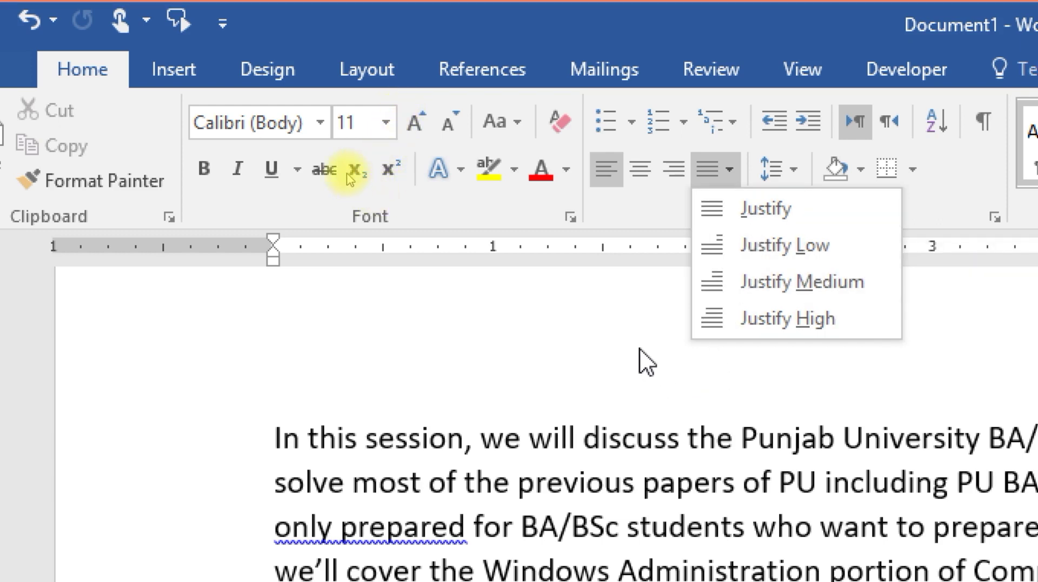
key(ctrl+1)
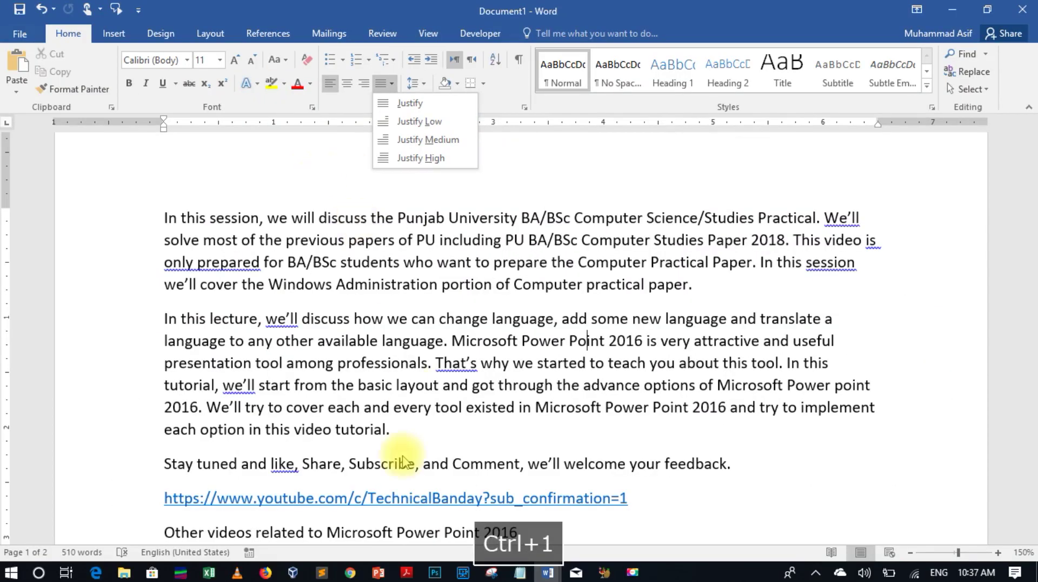
Dismiss the justification list and select the first paragraph beginning 'In this session'.
click(529, 270)
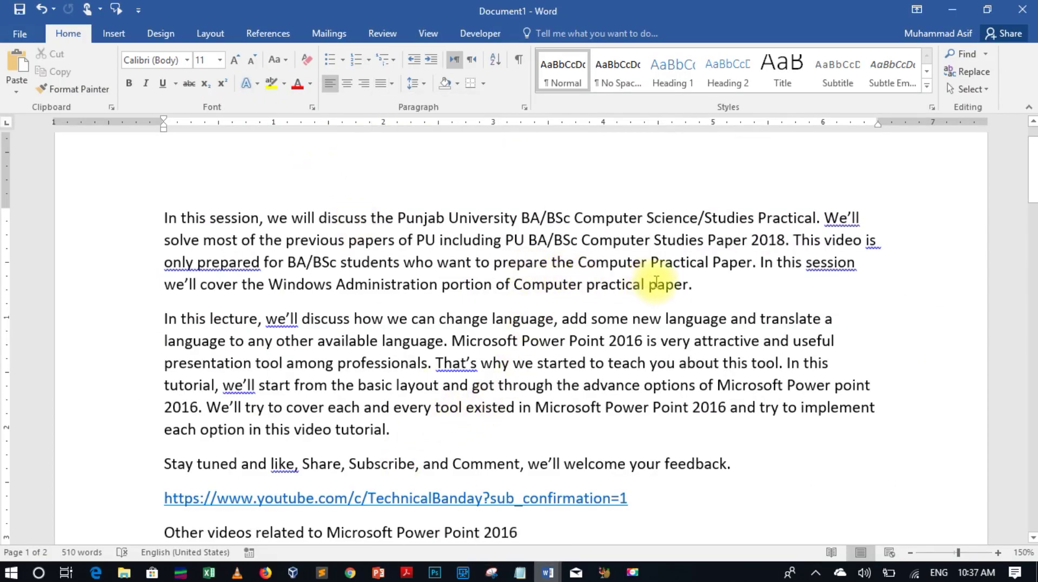
drag(691, 283, 165, 218)
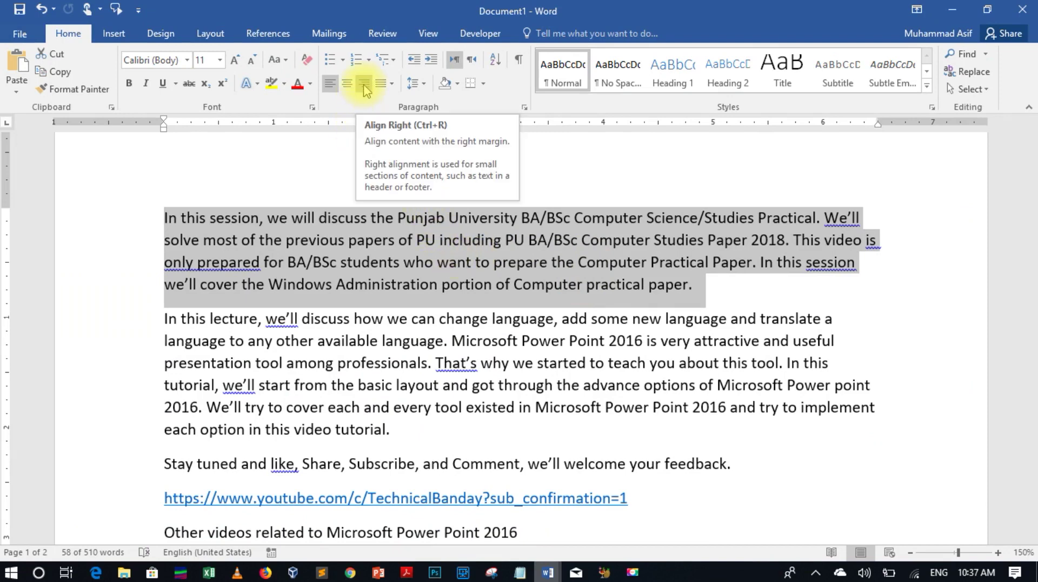
Align the first paragraph right, then centre, and finally set it to Justify.
click(364, 87)
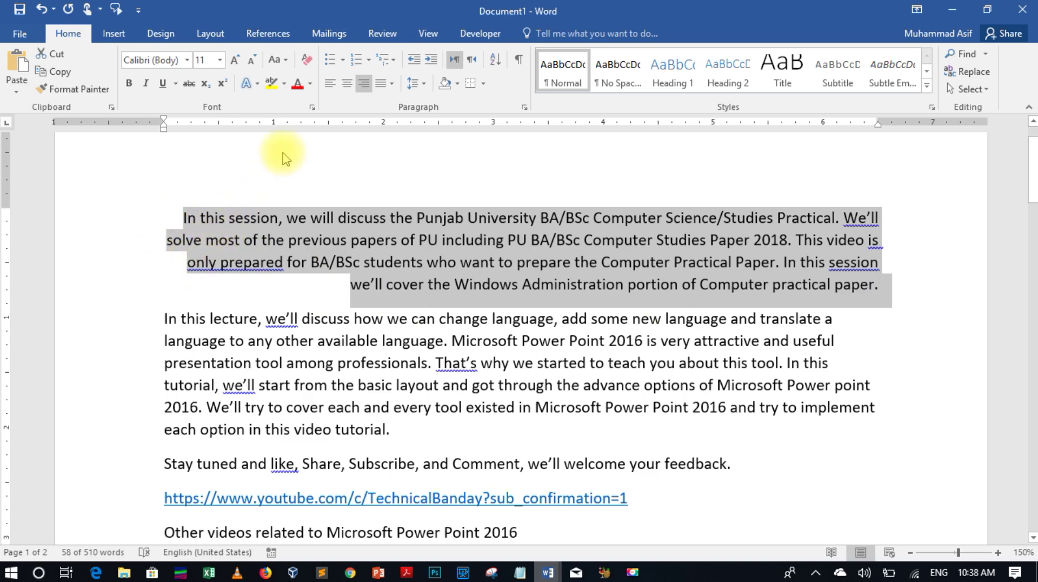
click(344, 87)
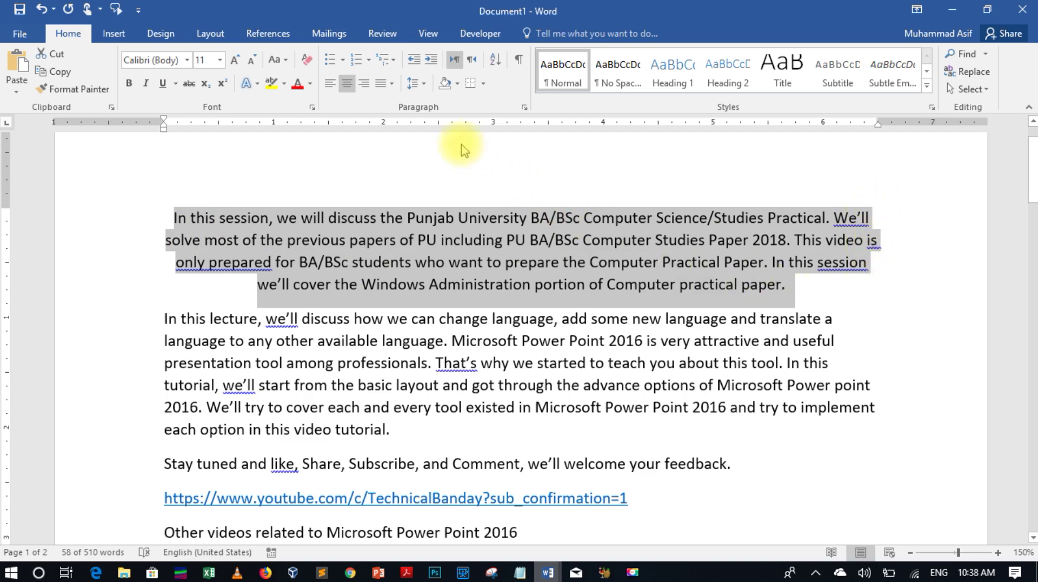
click(386, 90)
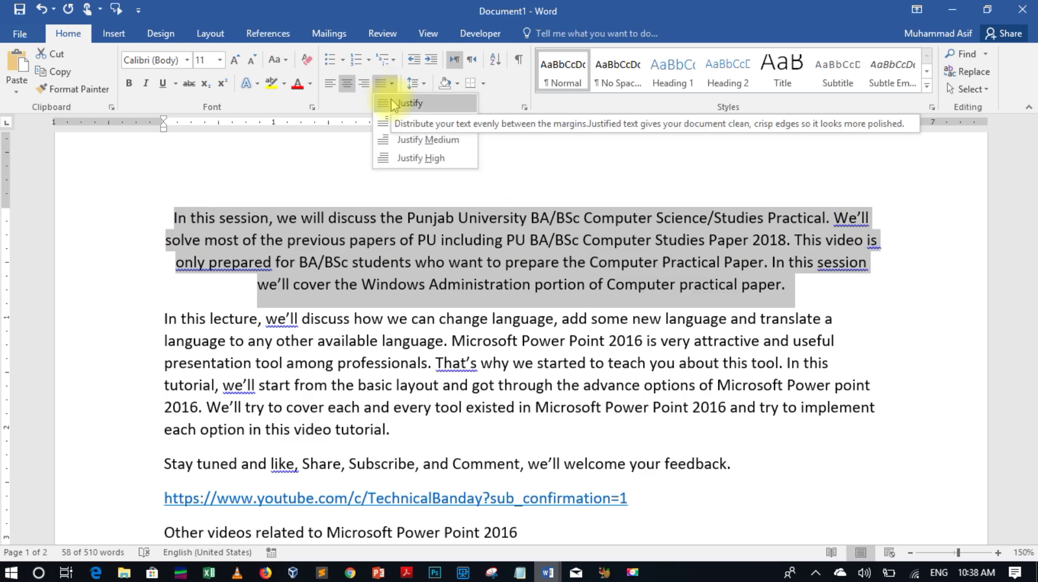
click(393, 104)
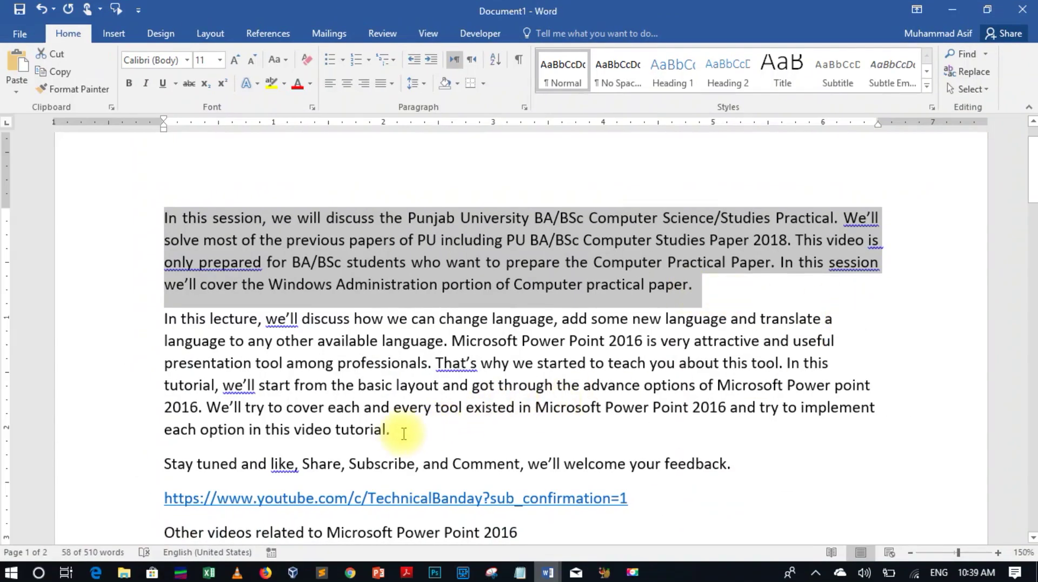
Select the second paragraph, justify it, then try Justify Low and undo it.
drag(400, 432, 178, 330)
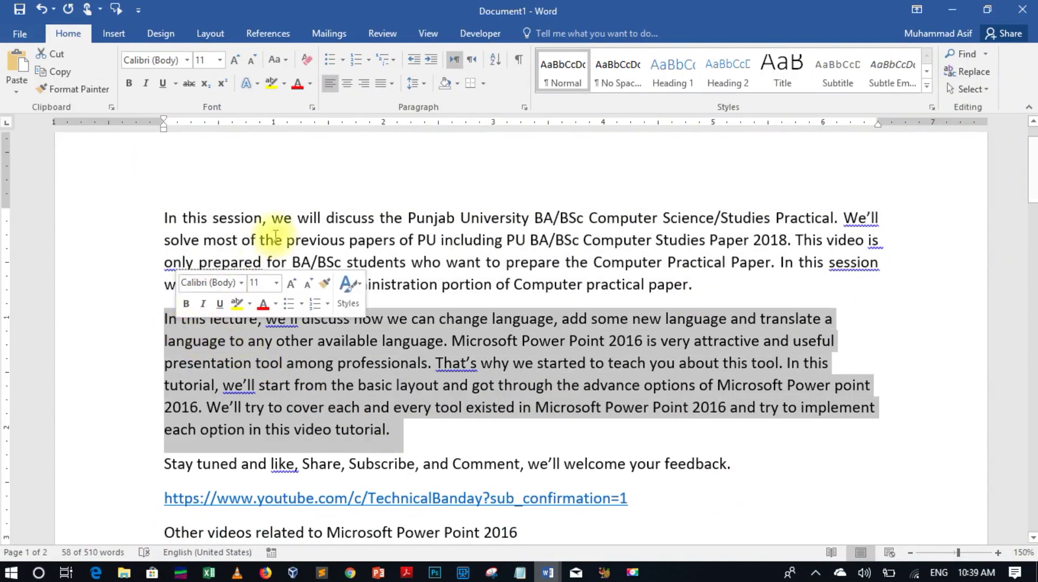
click(392, 83)
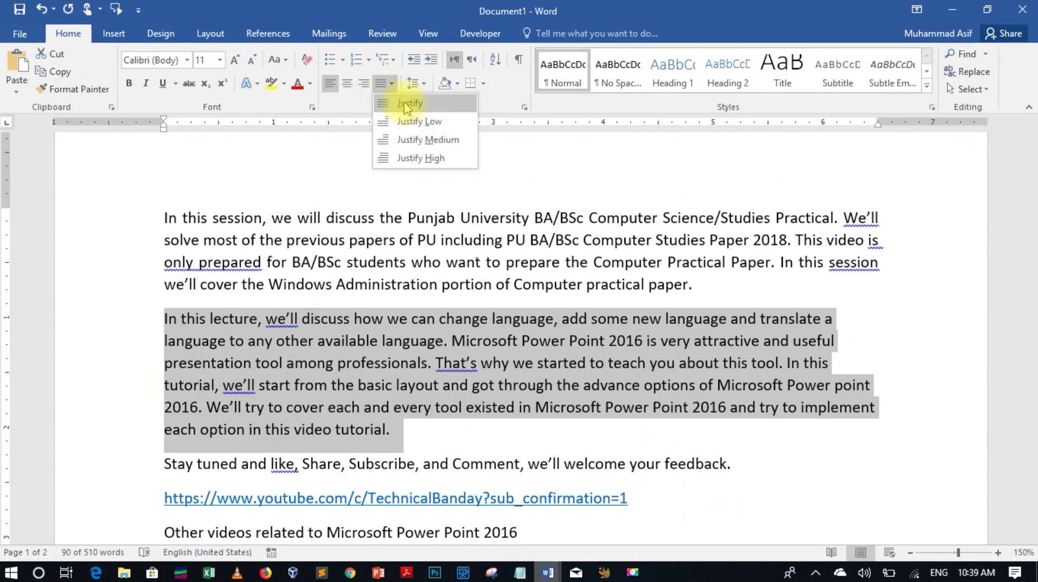
click(408, 102)
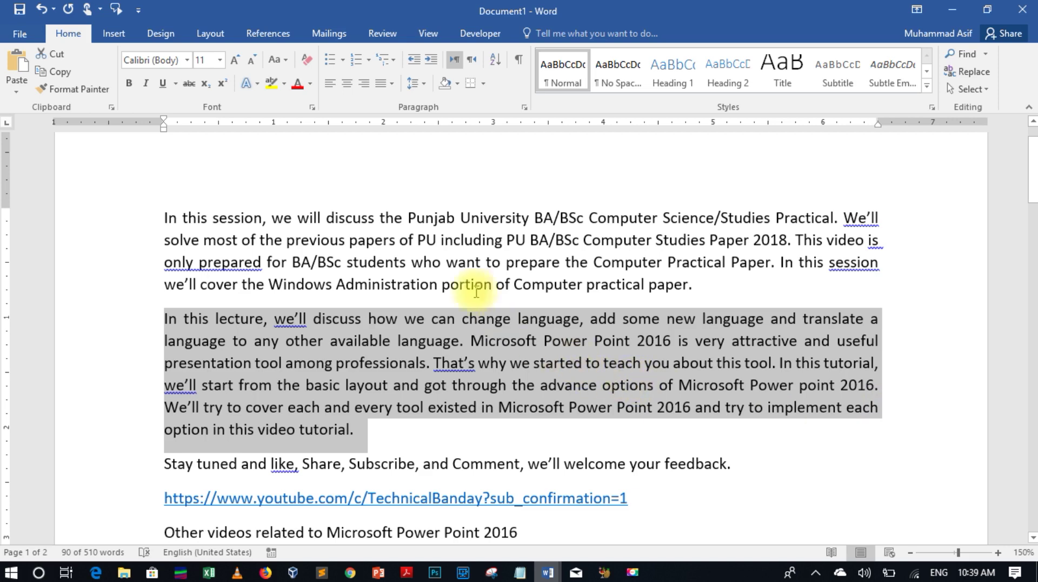
click(391, 84)
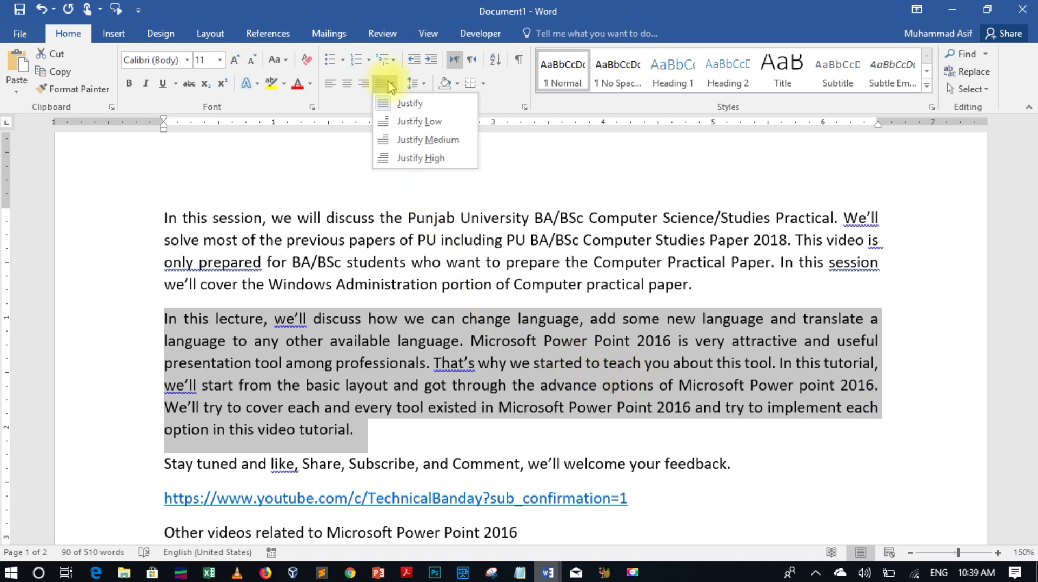
click(400, 121)
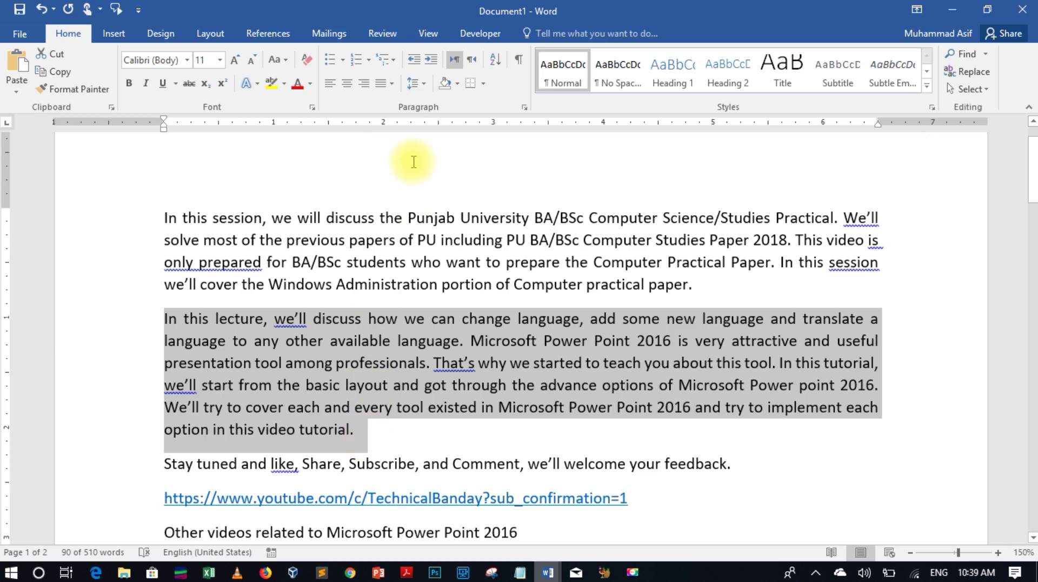
key(ctrl+z)
Try Justify Medium and Justify High on the second paragraph, ending with standard Justify.
click(391, 86)
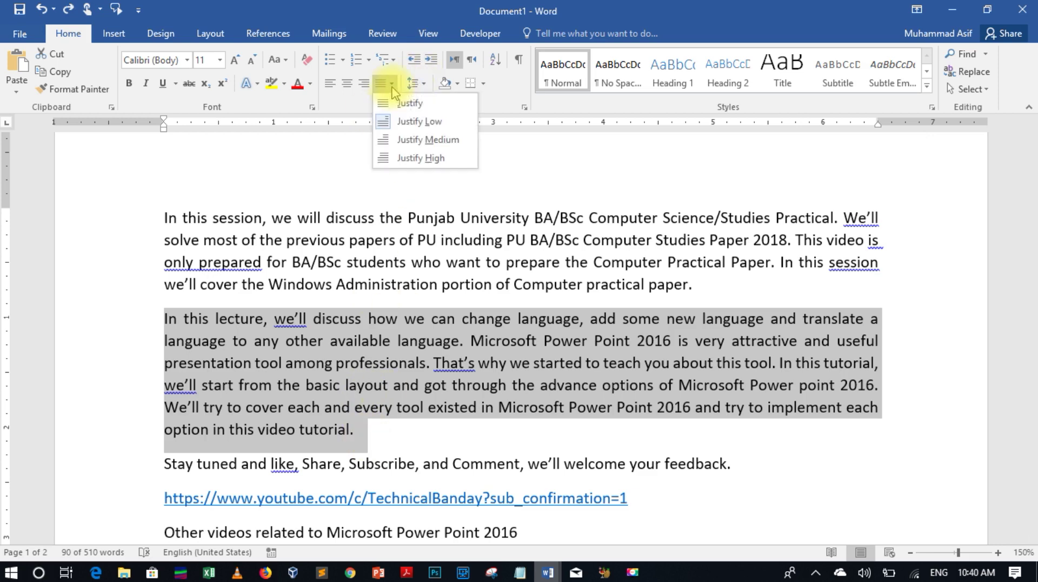
click(393, 144)
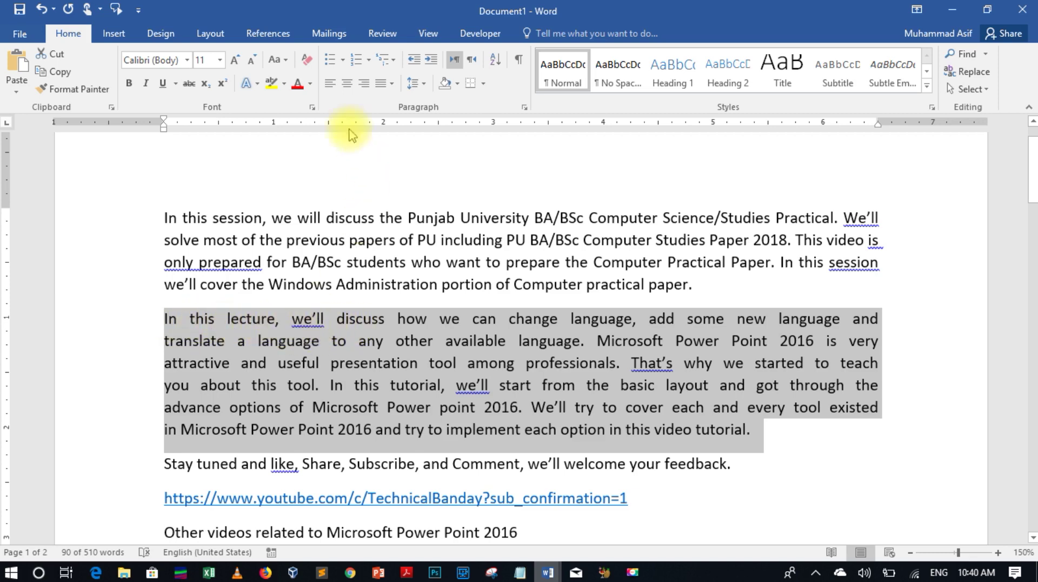
click(391, 89)
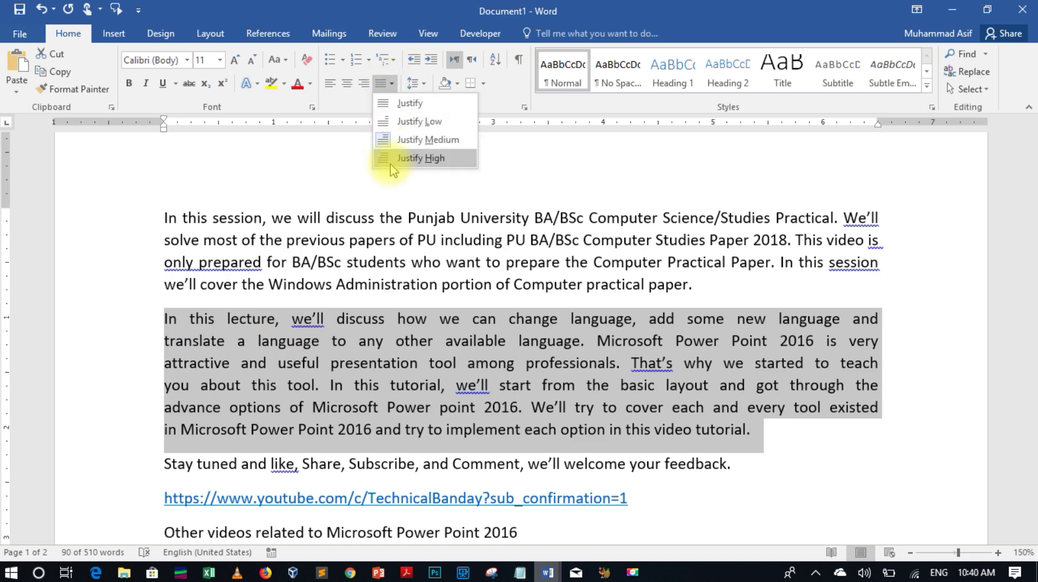
click(398, 158)
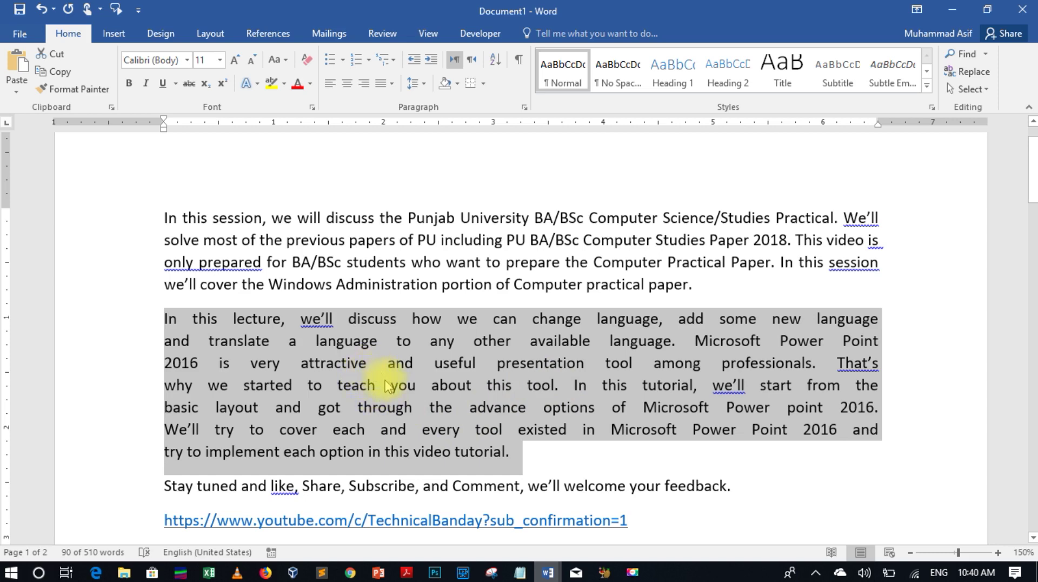
click(388, 86)
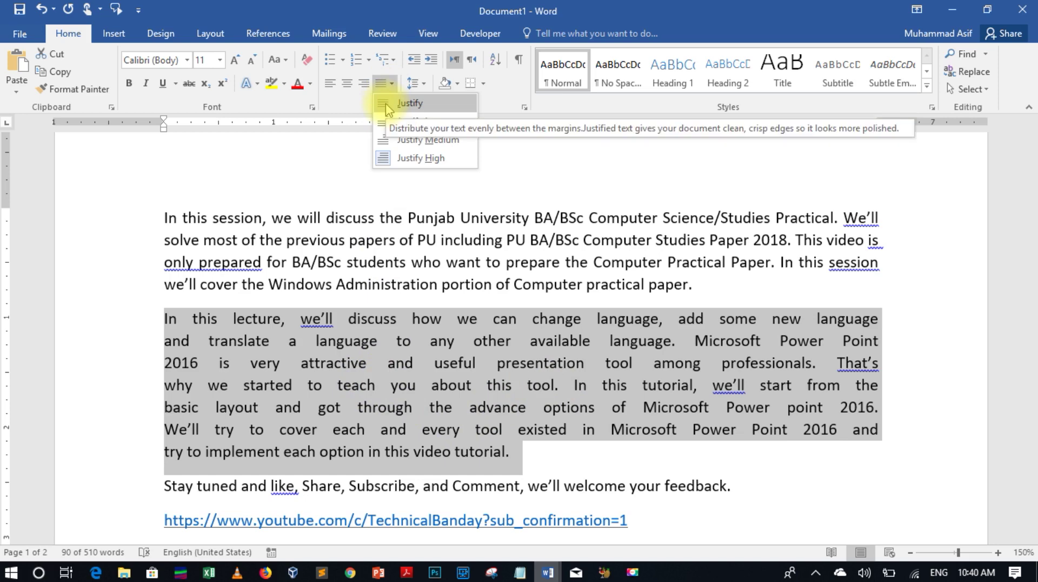
click(387, 106)
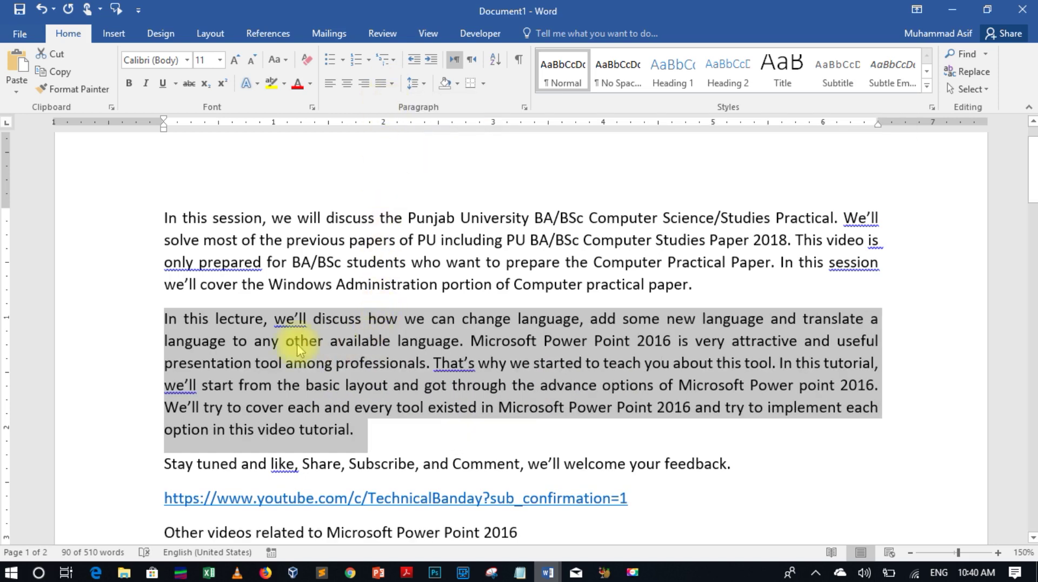